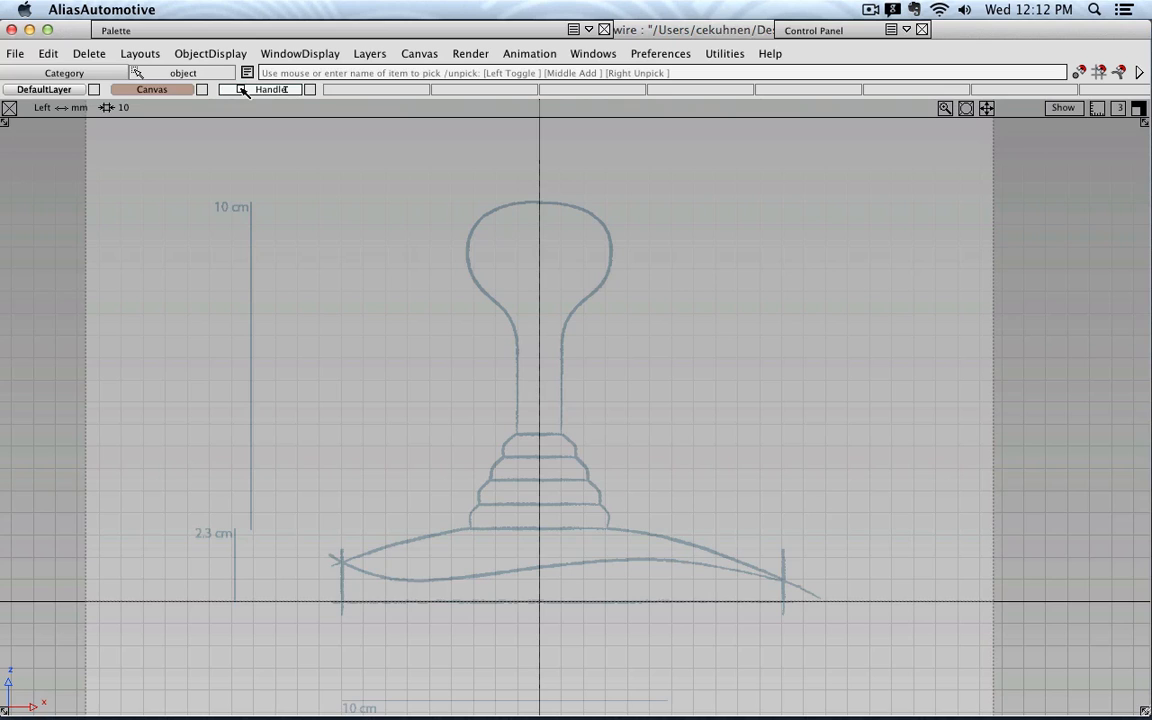
# - Make the Handle layer active and start a new CV curve
pyautogui.click(241, 90)
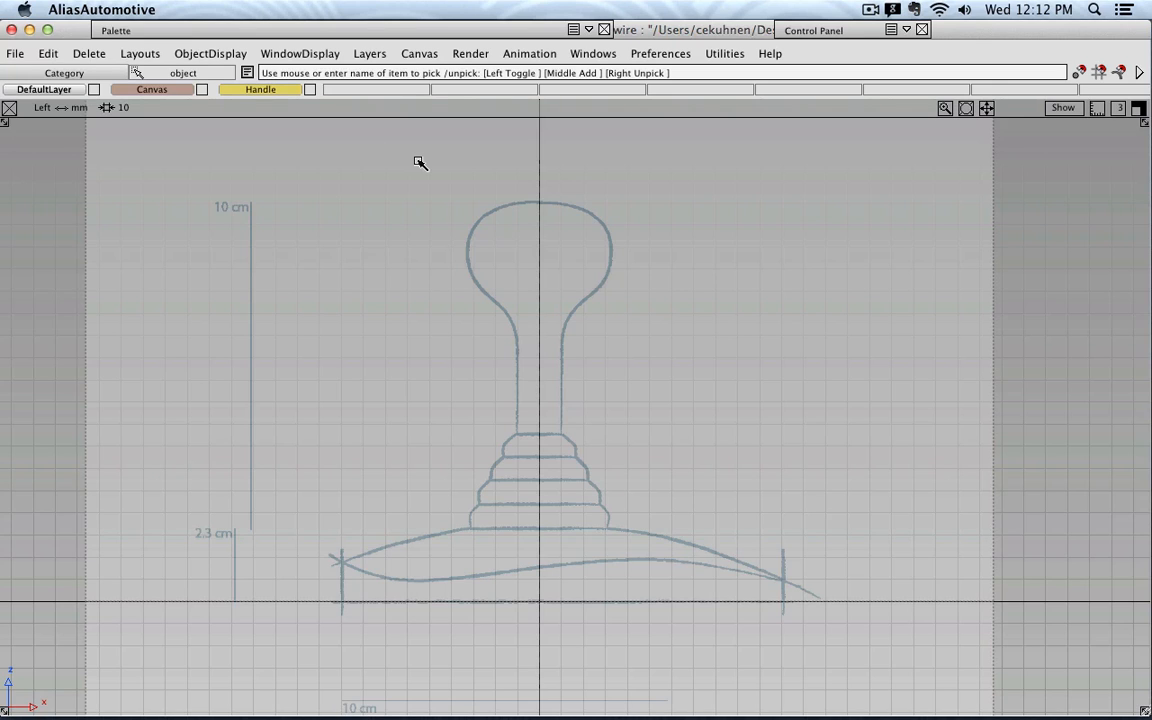
pyautogui.click(215, 31)
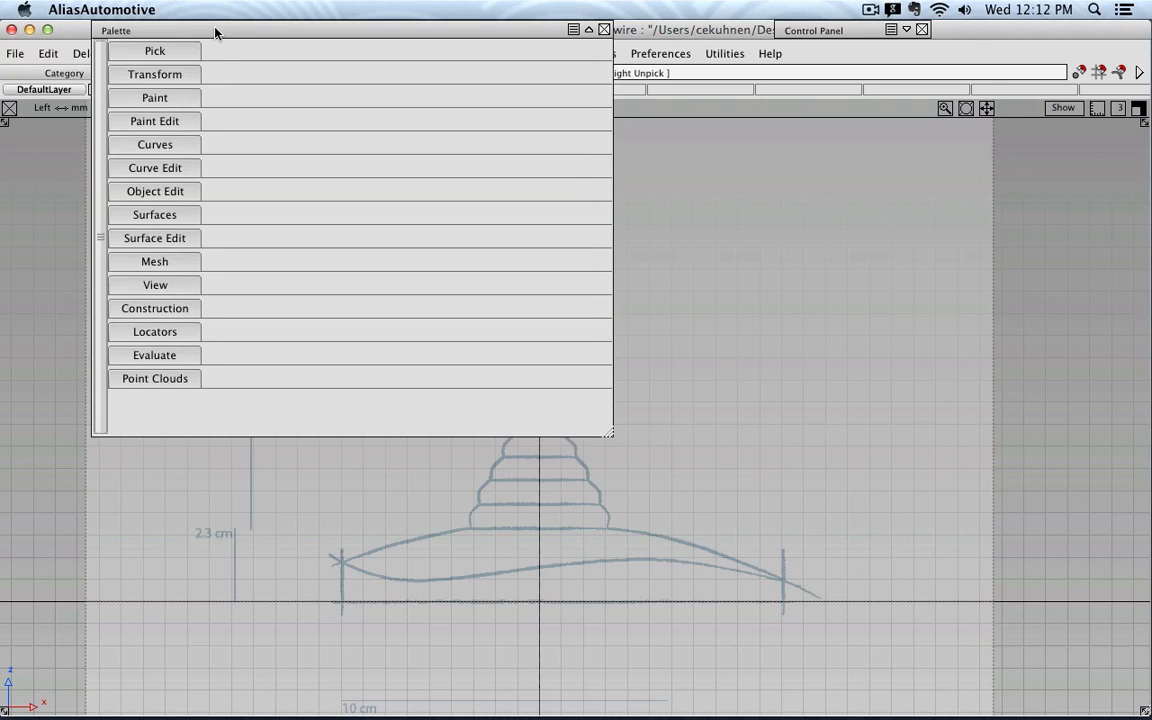
pyautogui.click(148, 146)
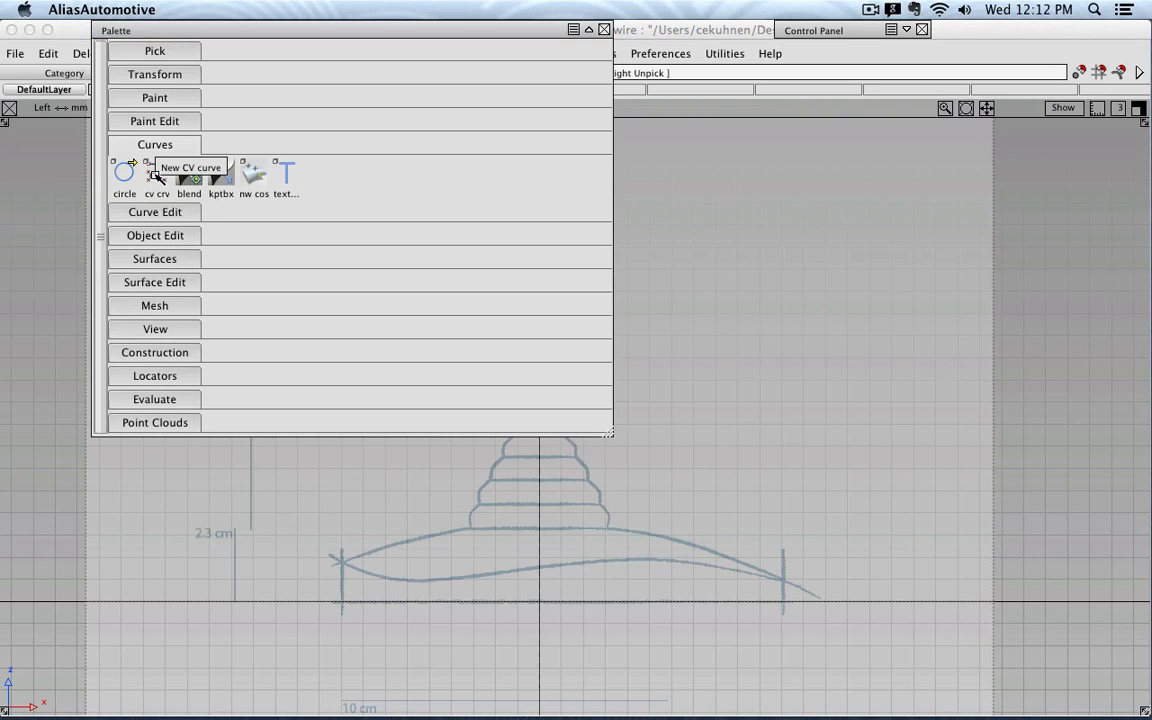
pyautogui.click(155, 177)
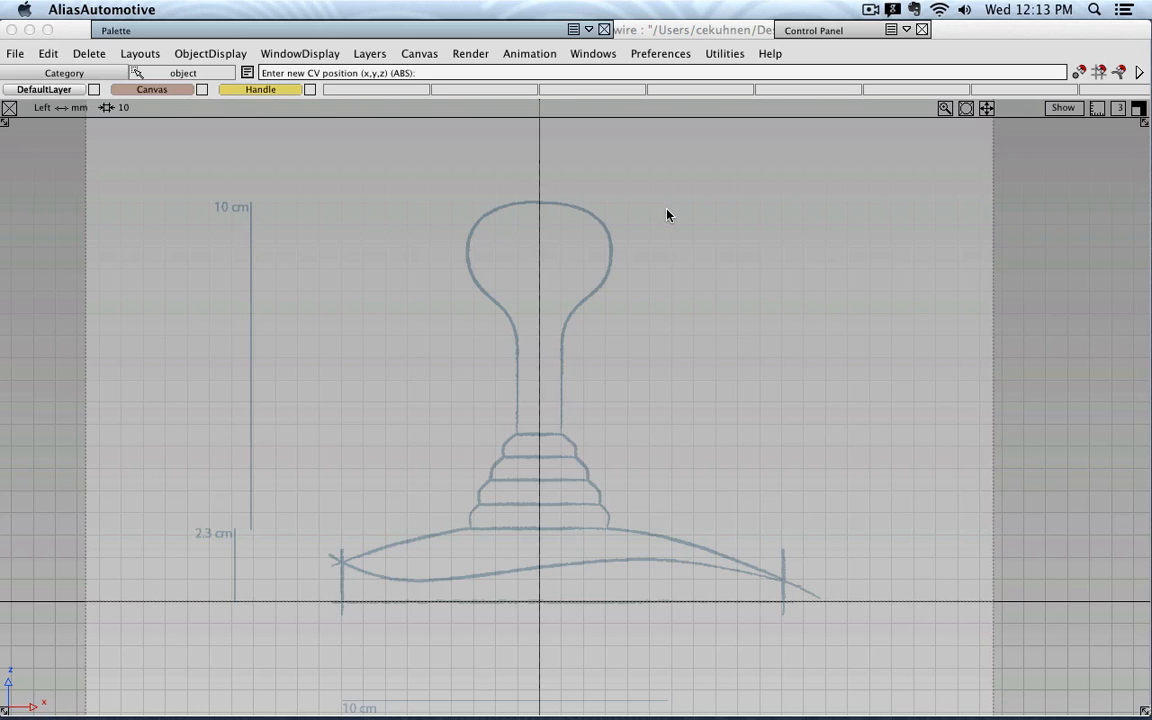
# - Place the curve's first CV, snapped to the grid, on the centre axis at the top of the sketched knob
pyautogui.scroll(5, 640, 245)
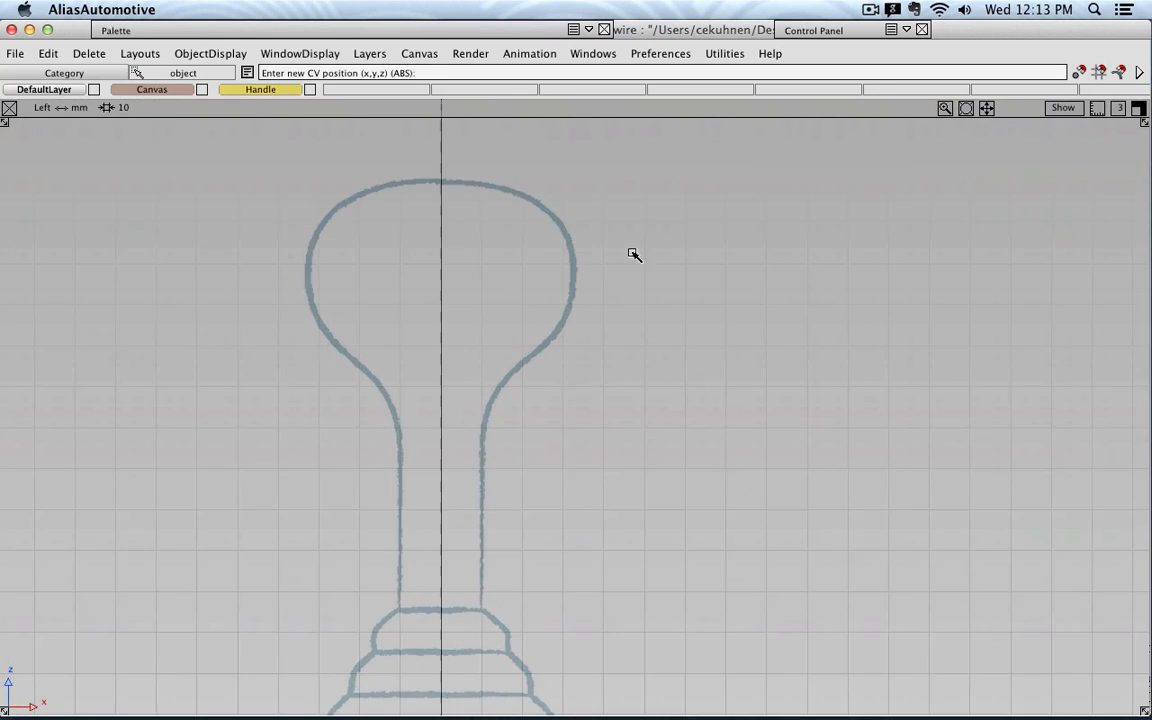
pyautogui.keyDown('alt'); pyautogui.keyDown('shift'); pyautogui.moveTo(573, 215); pyautogui.dragTo(602, 379, button='middle'); pyautogui.keyUp('shift'); pyautogui.keyUp('alt')
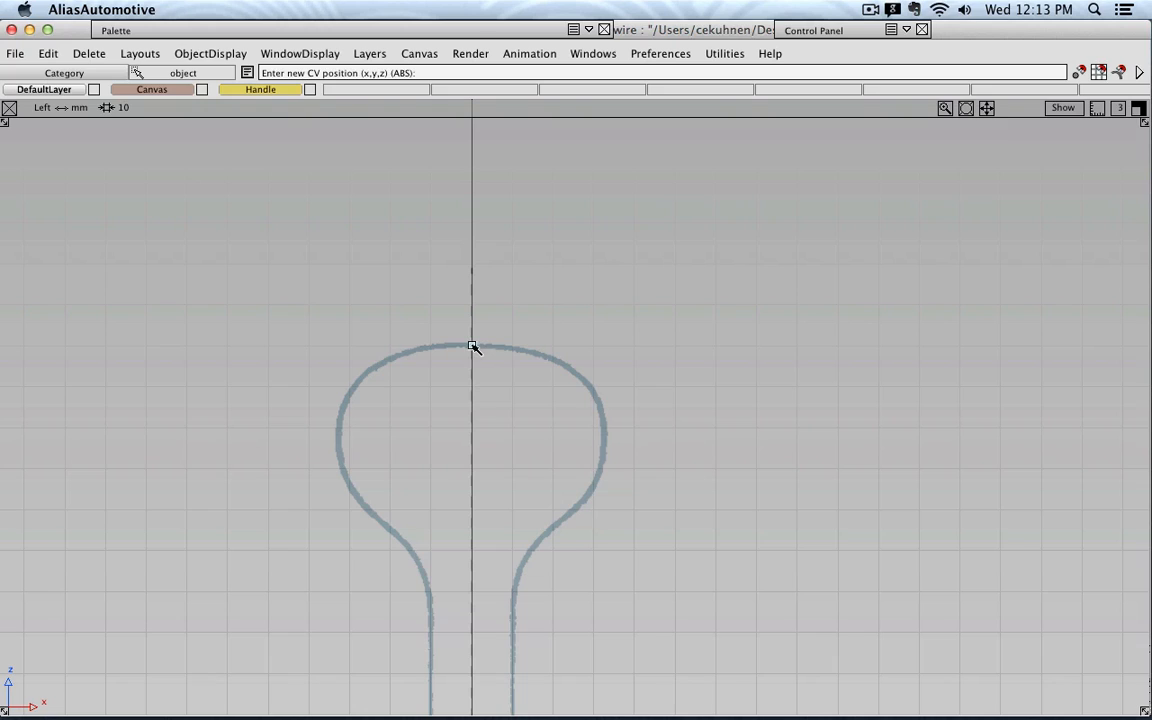
pyautogui.click(515, 349)
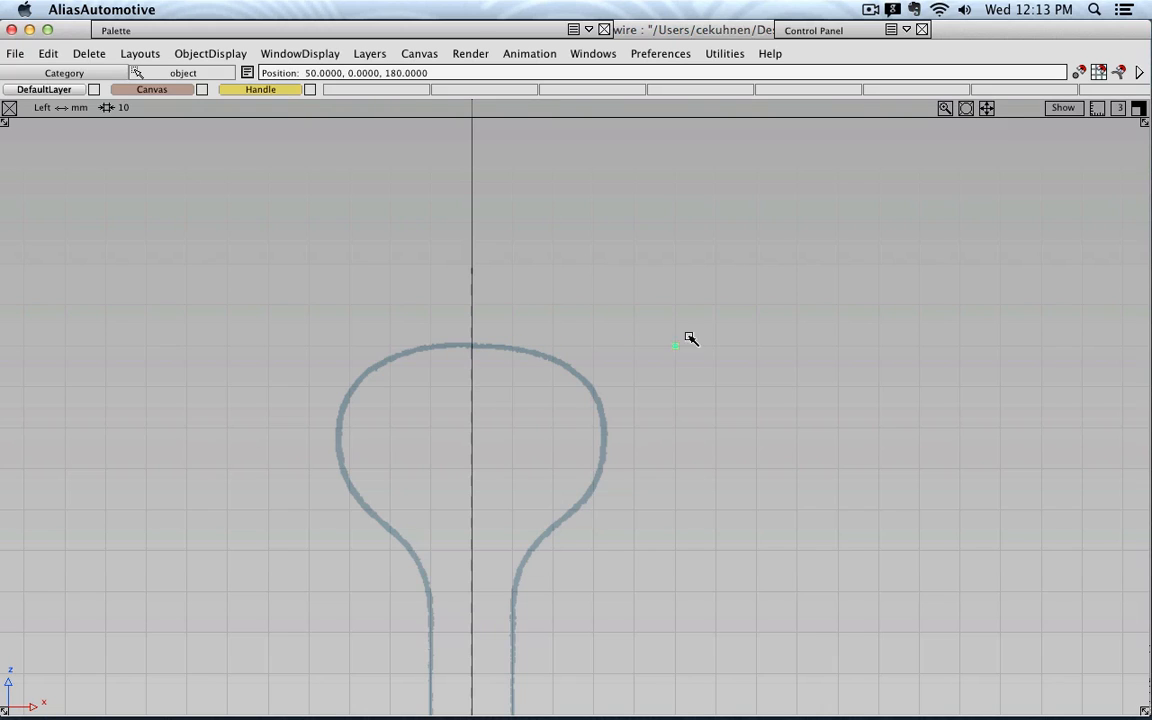
pyautogui.click(716, 263)
pyautogui.click(580, 351)
pyautogui.click(546, 298)
pyautogui.click(470, 344)
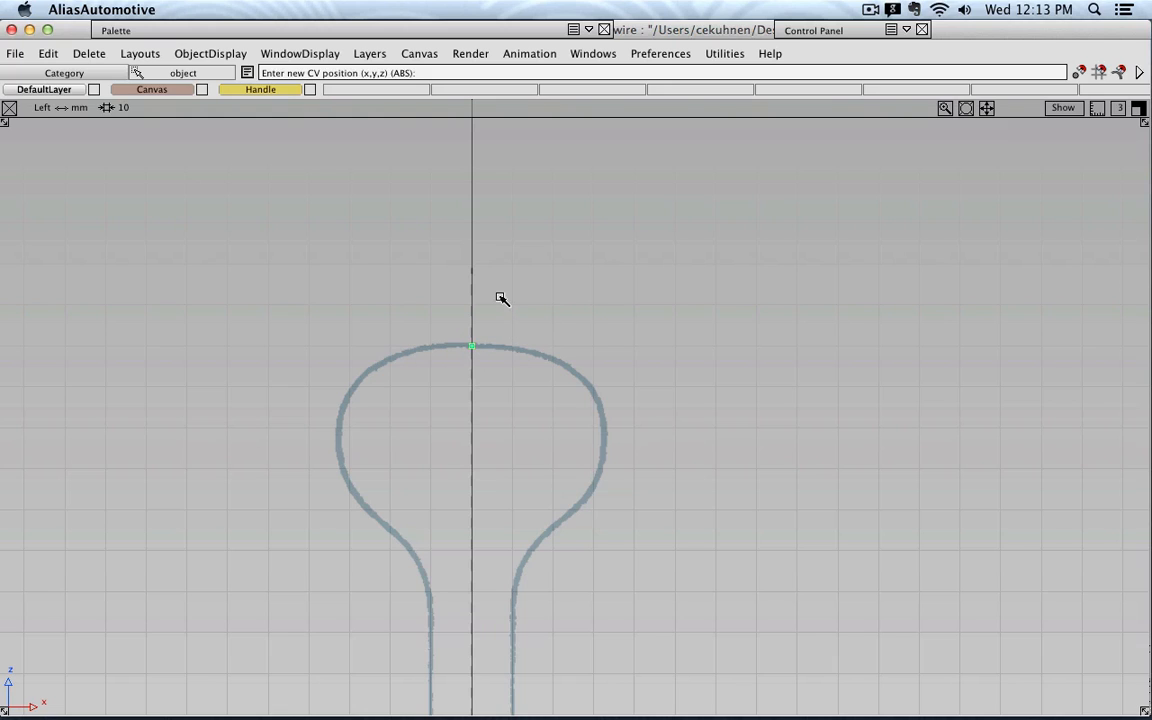
# - Add a second CV level with the first, then free CVs around the knob's right side to the start of the neck
pyautogui.moveTo(501, 298)
pyautogui.mouseDown(button='middle')
pyautogui.moveTo(648, 295)
pyautogui.moveTo(530, 297)
pyautogui.moveTo(507, 310)
pyautogui.moveTo(535, 303)
pyautogui.moveTo(514, 303)
pyautogui.mouseUp(button='middle')
pyautogui.click(590, 374)
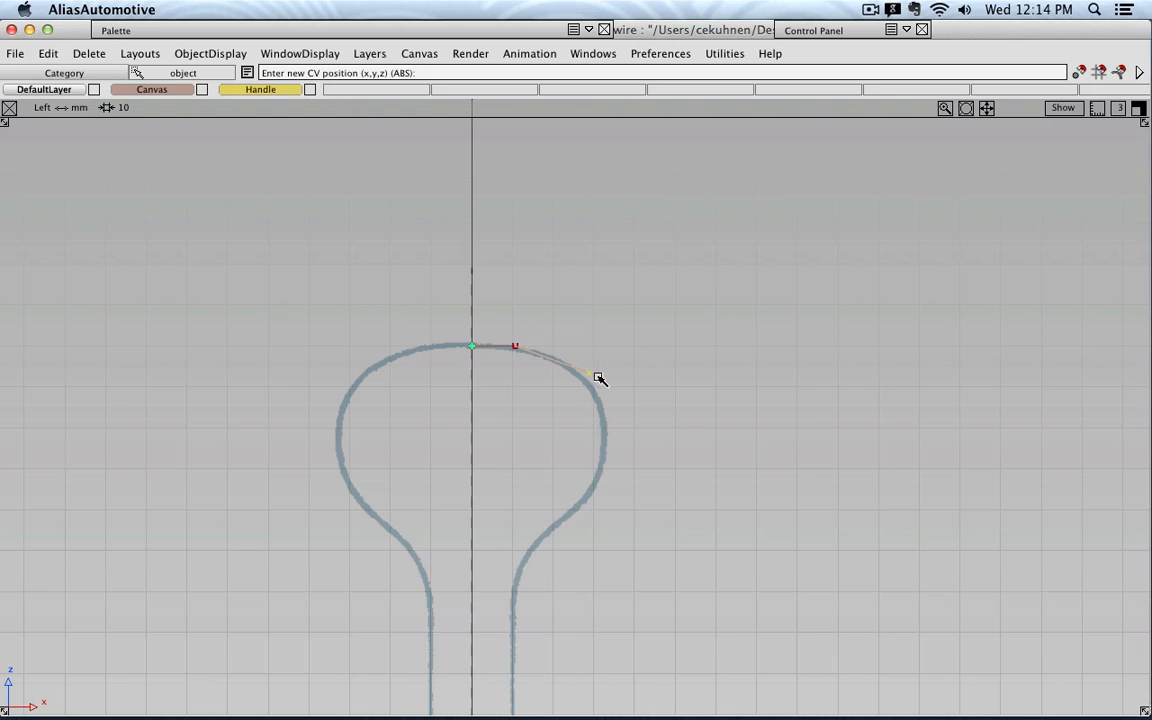
pyautogui.click(613, 458)
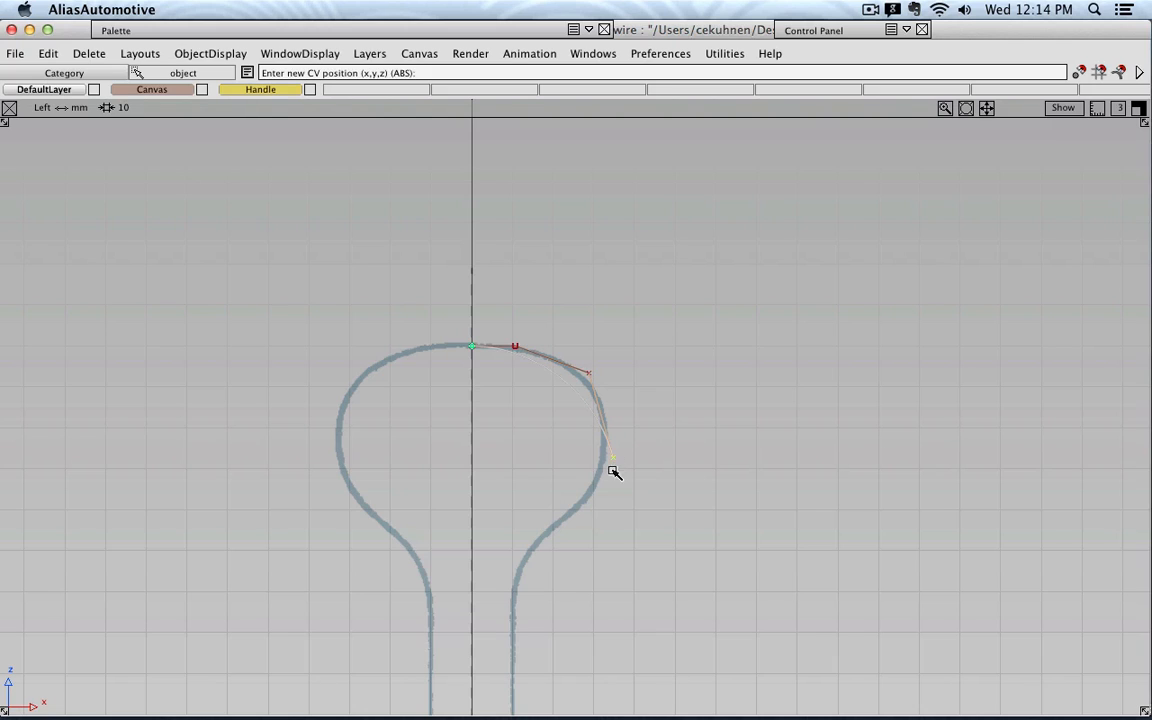
pyautogui.click(574, 524)
pyautogui.keyDown('alt'); pyautogui.keyDown('shift'); pyautogui.moveTo(568, 555); pyautogui.dragTo(568, 342, button='middle'); pyautogui.keyUp('shift'); pyautogui.keyUp('alt')
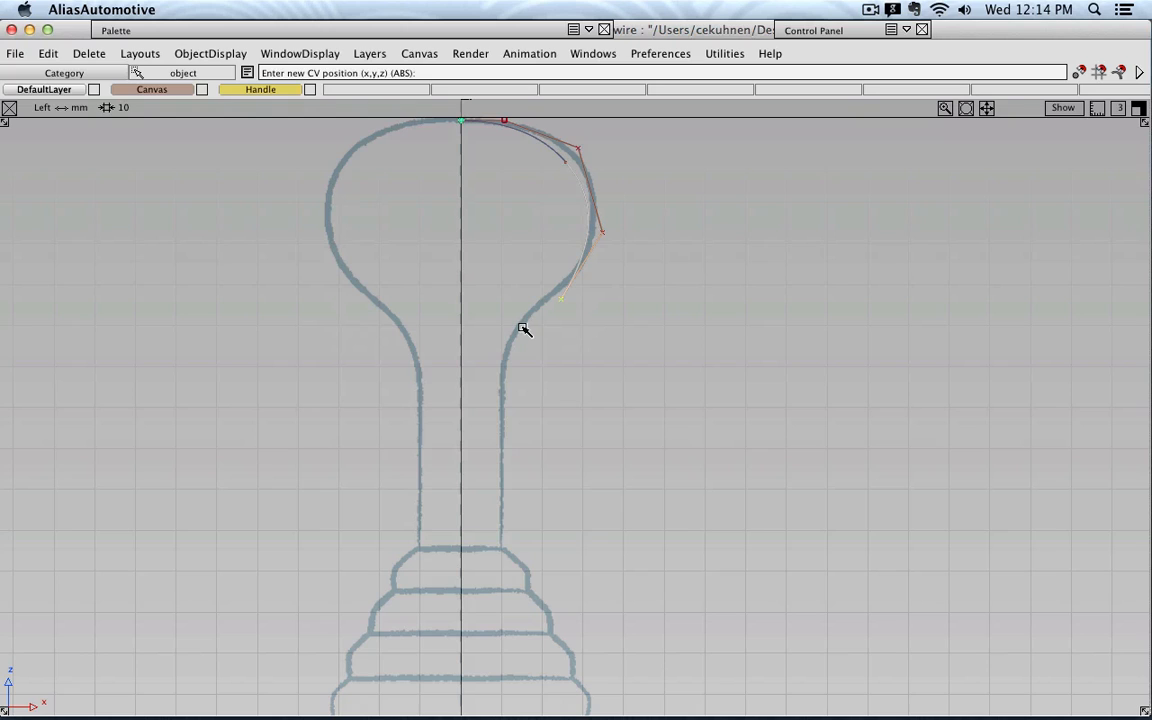
pyautogui.click(522, 329)
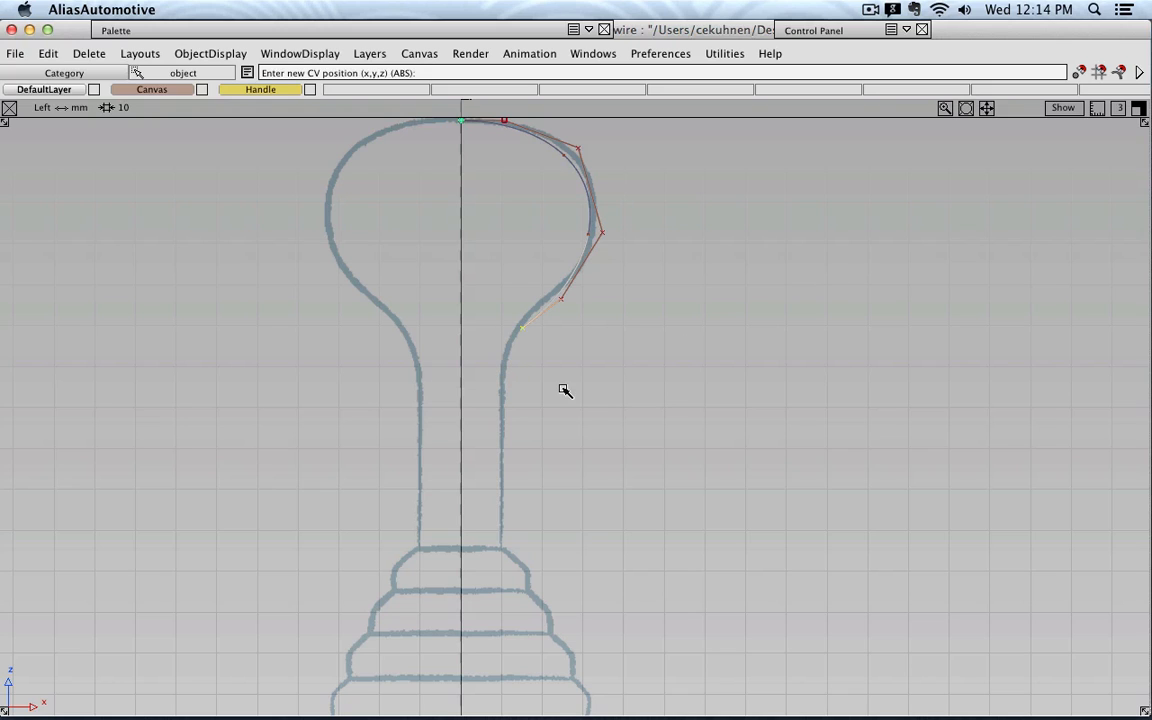
# - Add three grid-snapped CVs down the straight stem, then an unsnapped final CV directly below them, just past the stem's base
pyautogui.click(1098, 72)
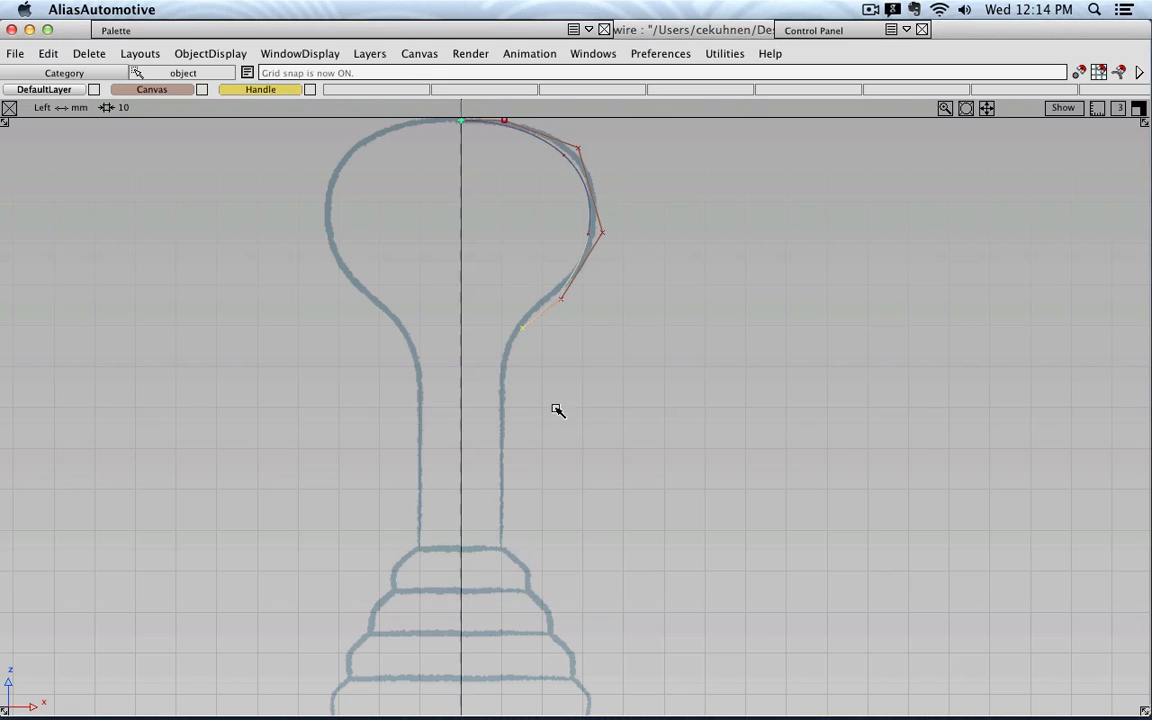
pyautogui.click(502, 368)
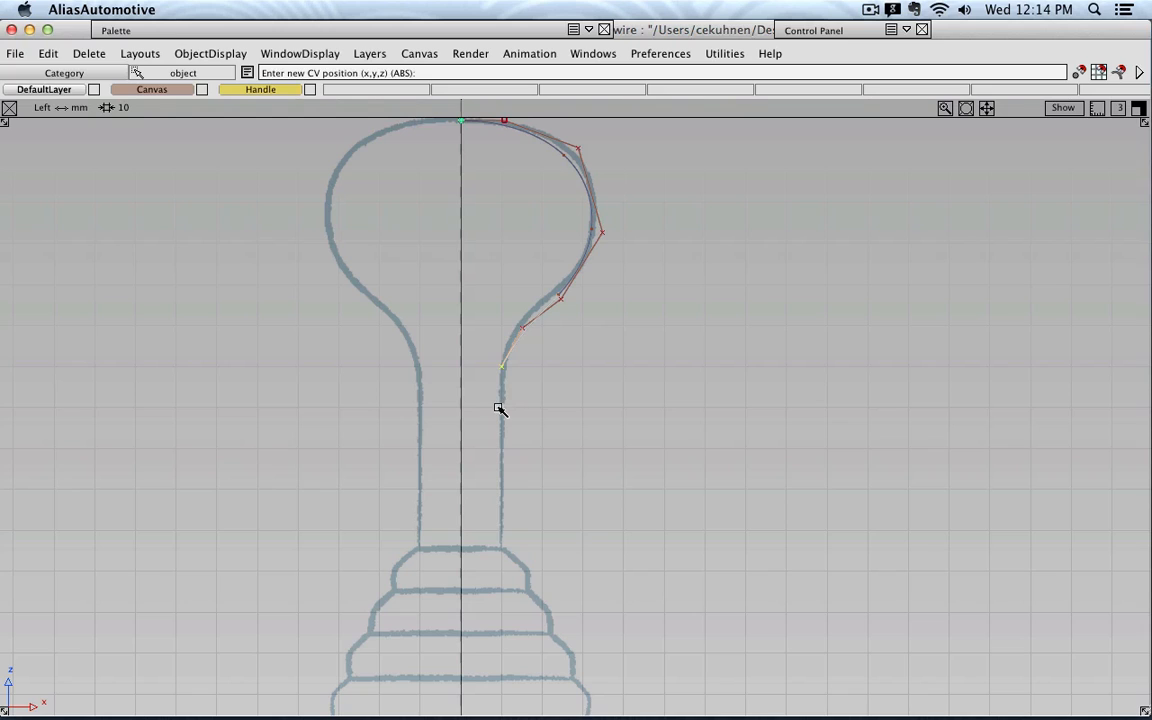
pyautogui.click(500, 409)
pyautogui.click(501, 447)
pyautogui.click(1101, 74)
pyautogui.moveTo(557, 363); pyautogui.dragTo(604, 566, button='right')
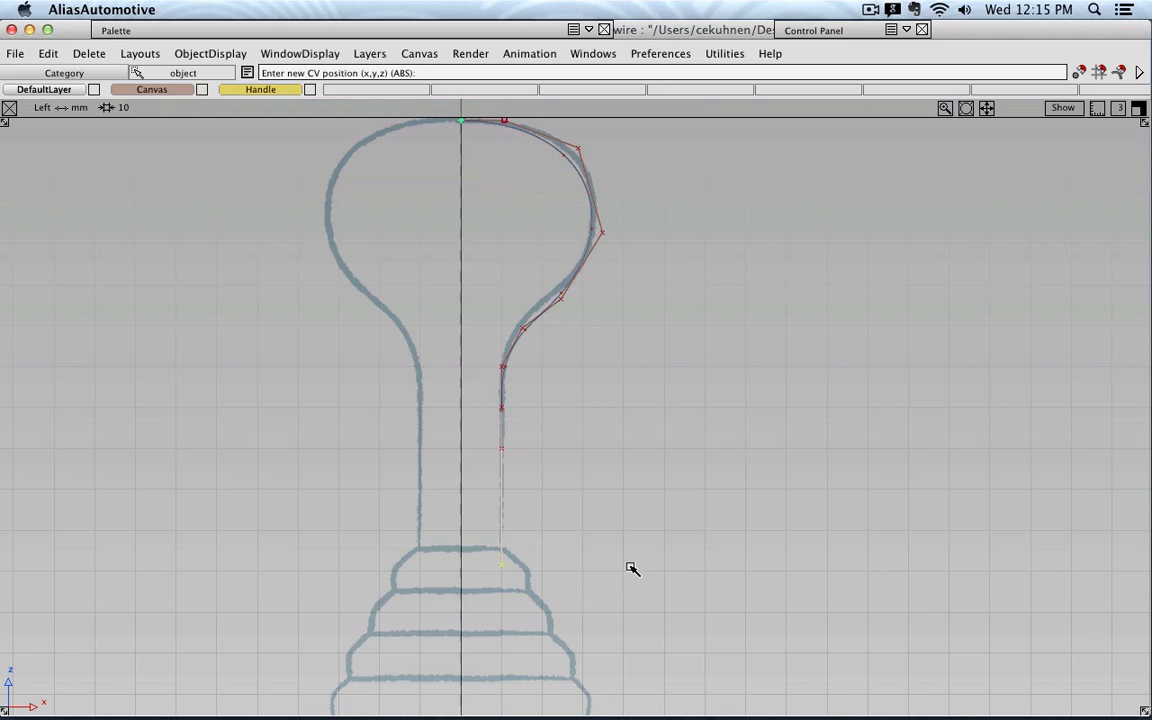
# - Use Pick CV to toggle individual curve CVs, leaving only the knob's upper-right shoulder CV picked
pyautogui.keyDown('alt'); pyautogui.keyDown('shift'); pyautogui.moveTo(656, 367); pyautogui.dragTo(652, 399, button='middle'); pyautogui.keyUp('shift'); pyautogui.keyUp('alt')
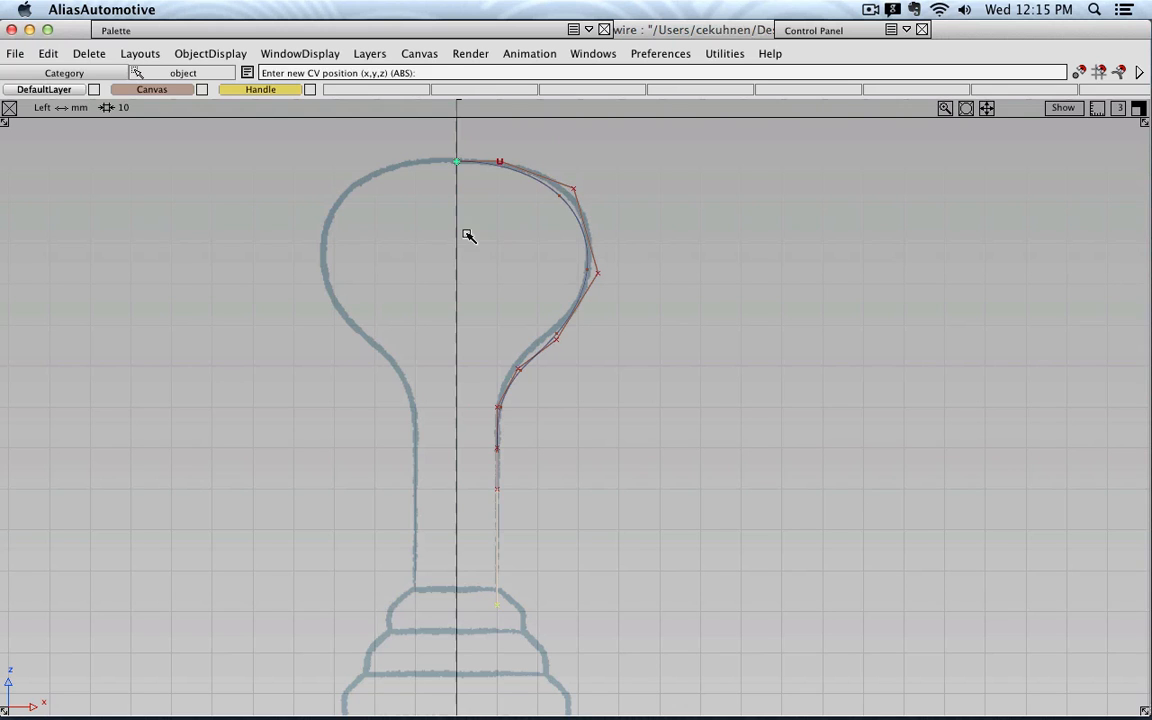
pyautogui.keyDown('alt'); pyautogui.keyDown('shift'); pyautogui.moveTo(445, 234); pyautogui.dragTo(628, 203, button='middle'); pyautogui.keyUp('shift'); pyautogui.keyUp('alt')
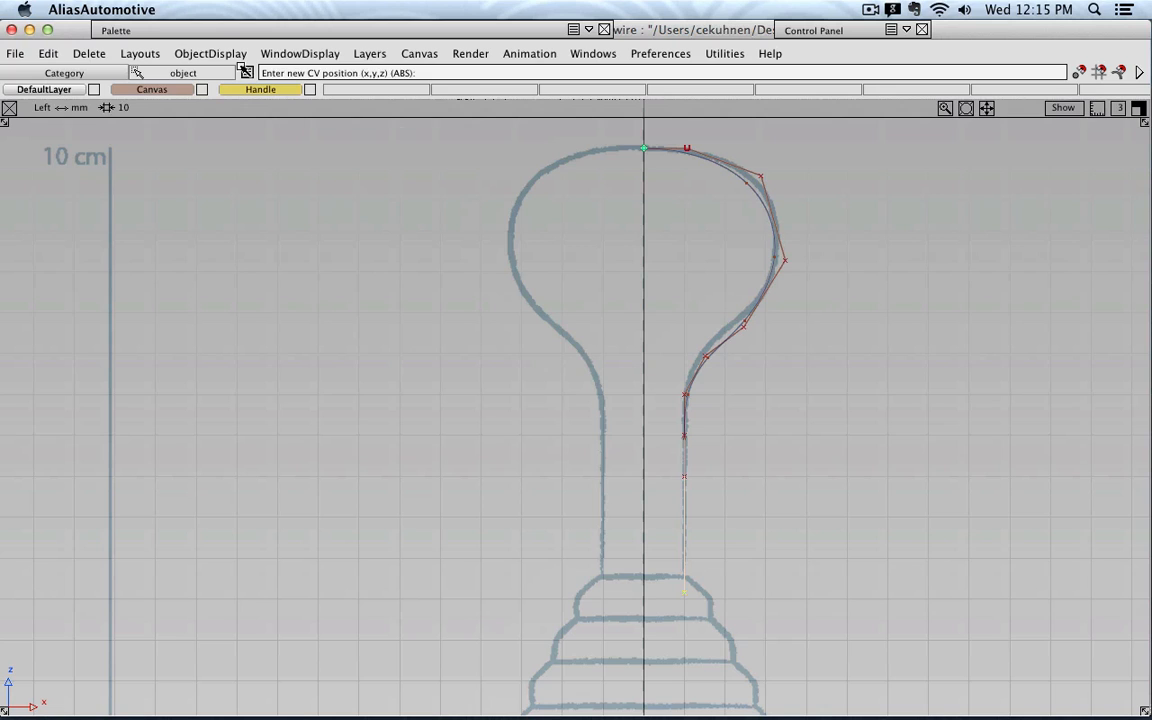
pyautogui.click(203, 34)
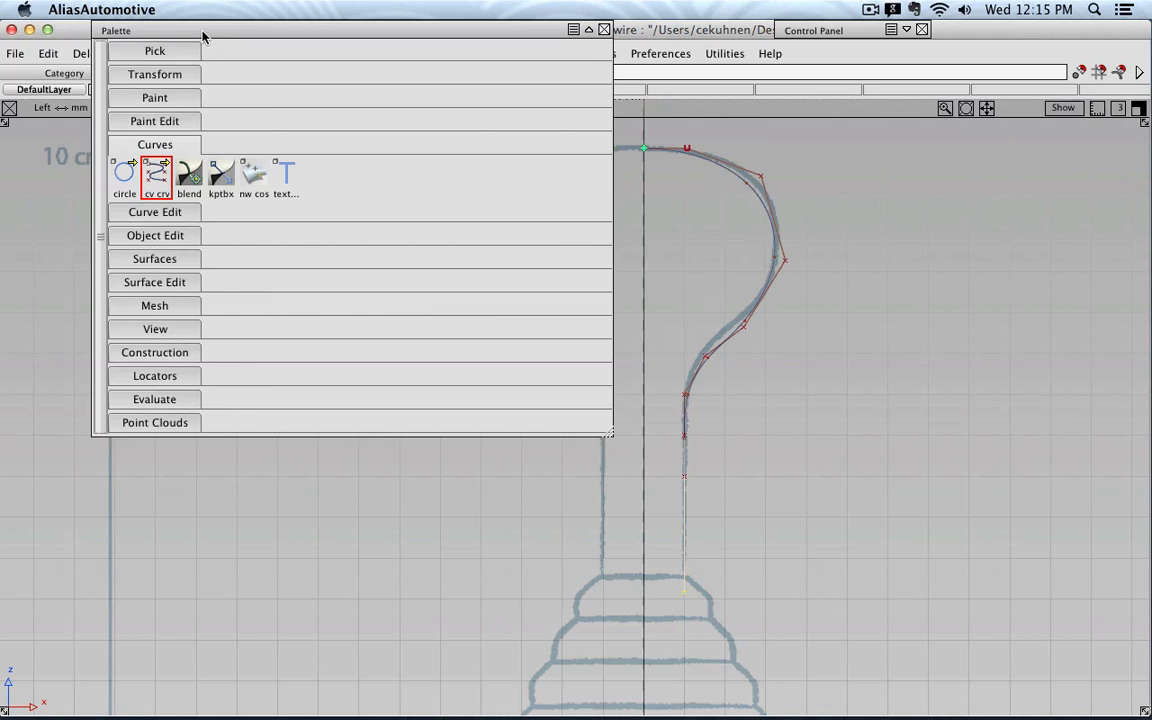
pyautogui.click(156, 51)
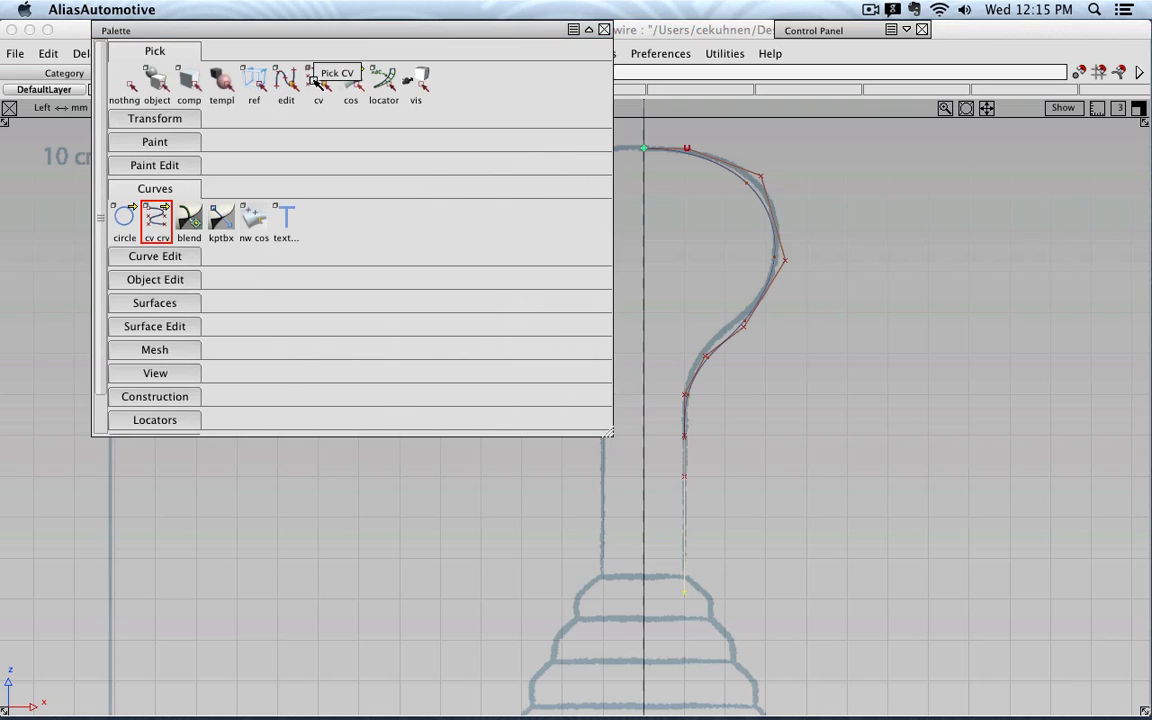
pyautogui.click(318, 78)
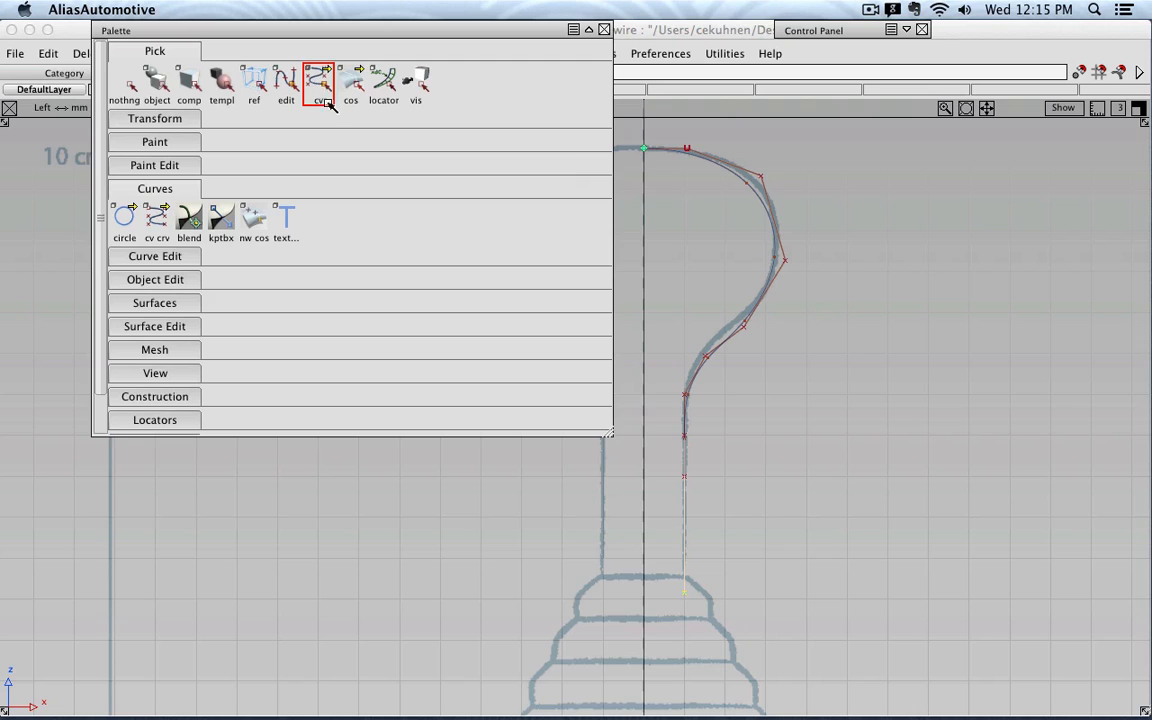
pyautogui.click(766, 181)
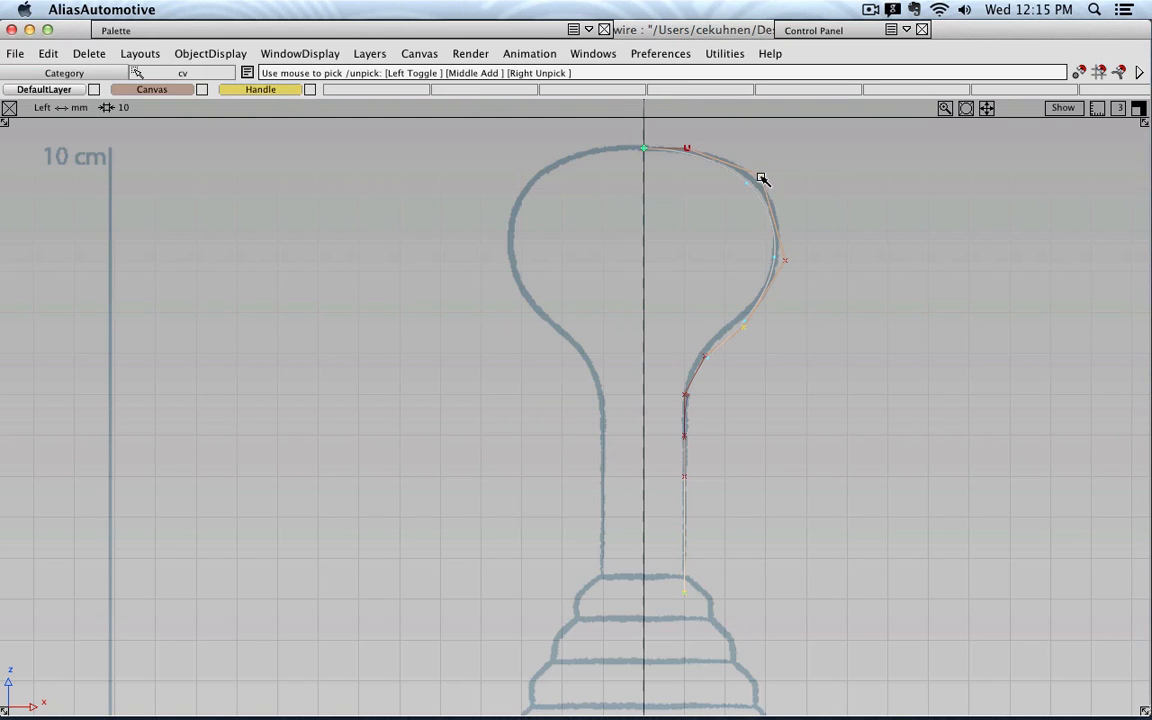
pyautogui.click(763, 179)
pyautogui.click(747, 328)
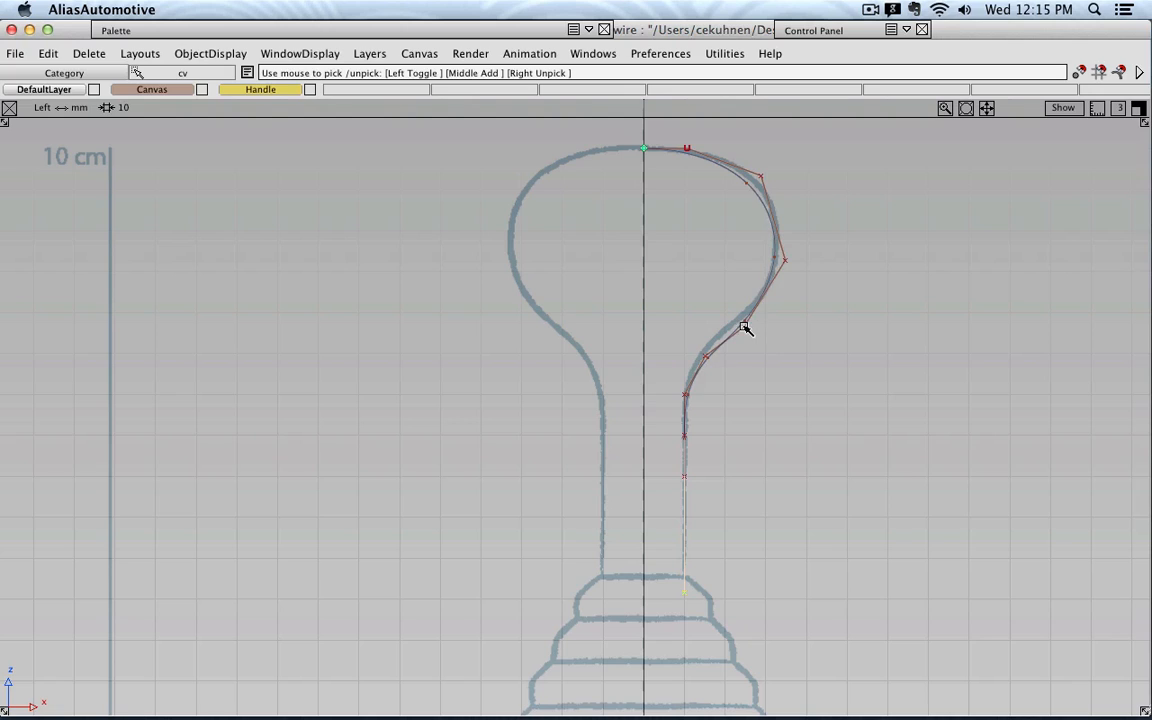
pyautogui.click(744, 327)
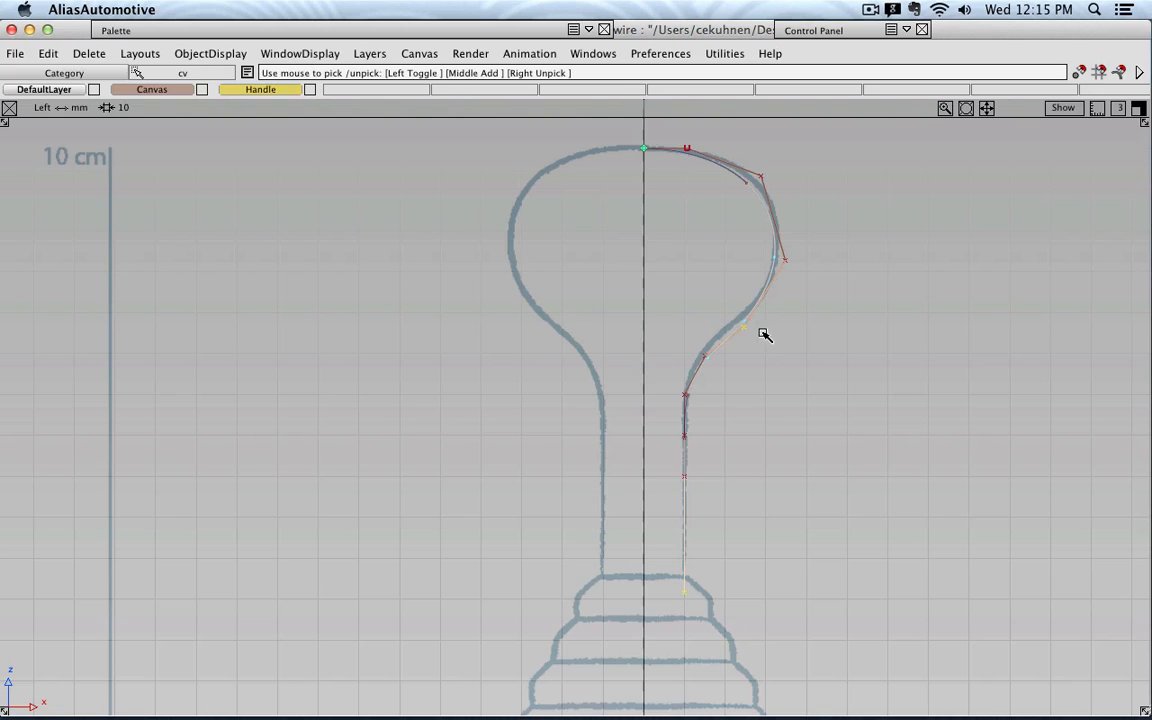
pyautogui.click(763, 176)
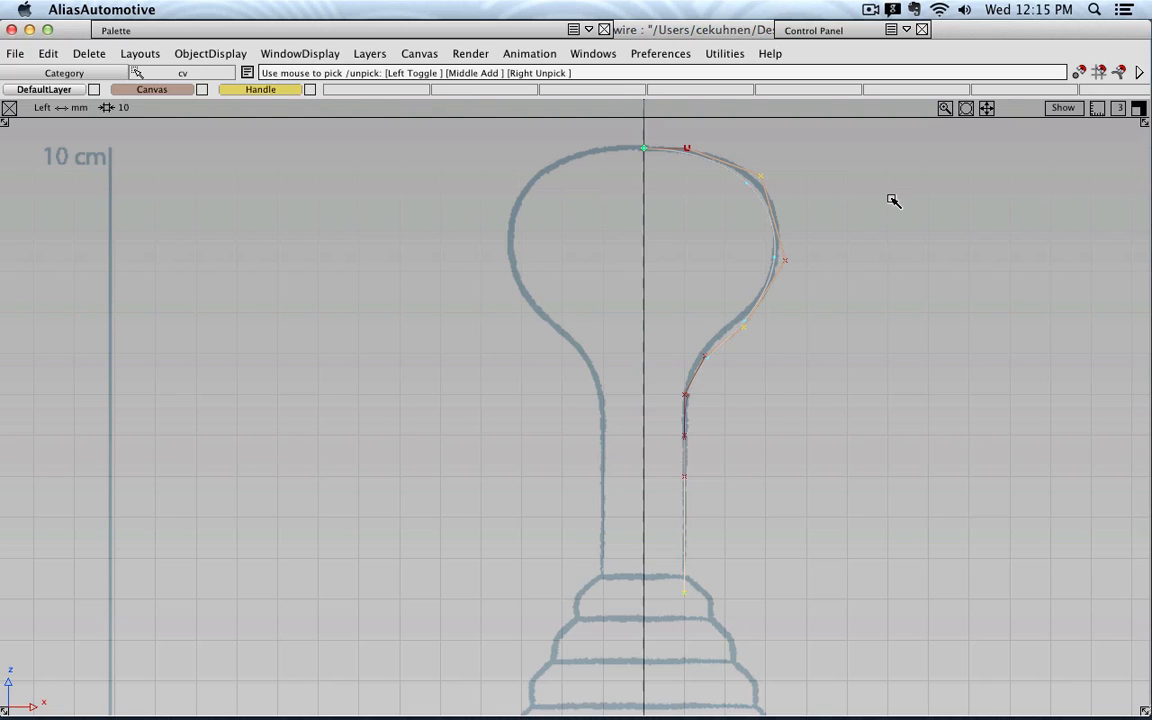
pyautogui.click(745, 329)
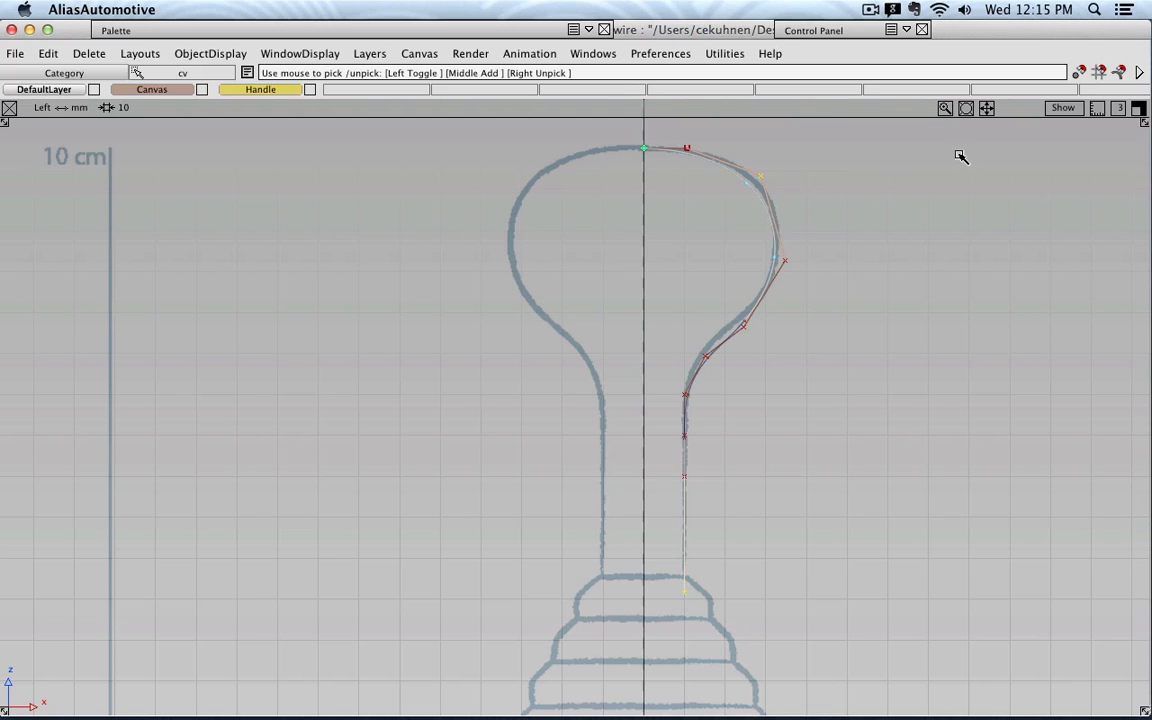
# - Move the picked shoulder CV slightly up and outward so the curve follows the sketched knob outline
pyautogui.click(157, 30)
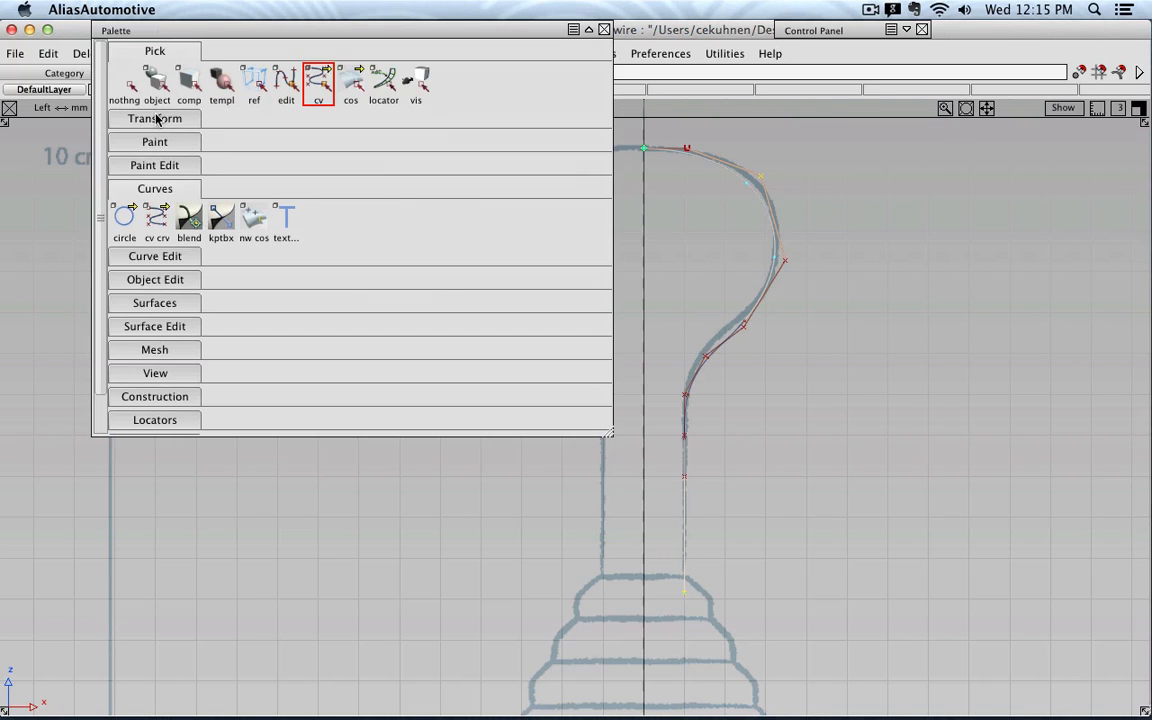
pyautogui.click(155, 119)
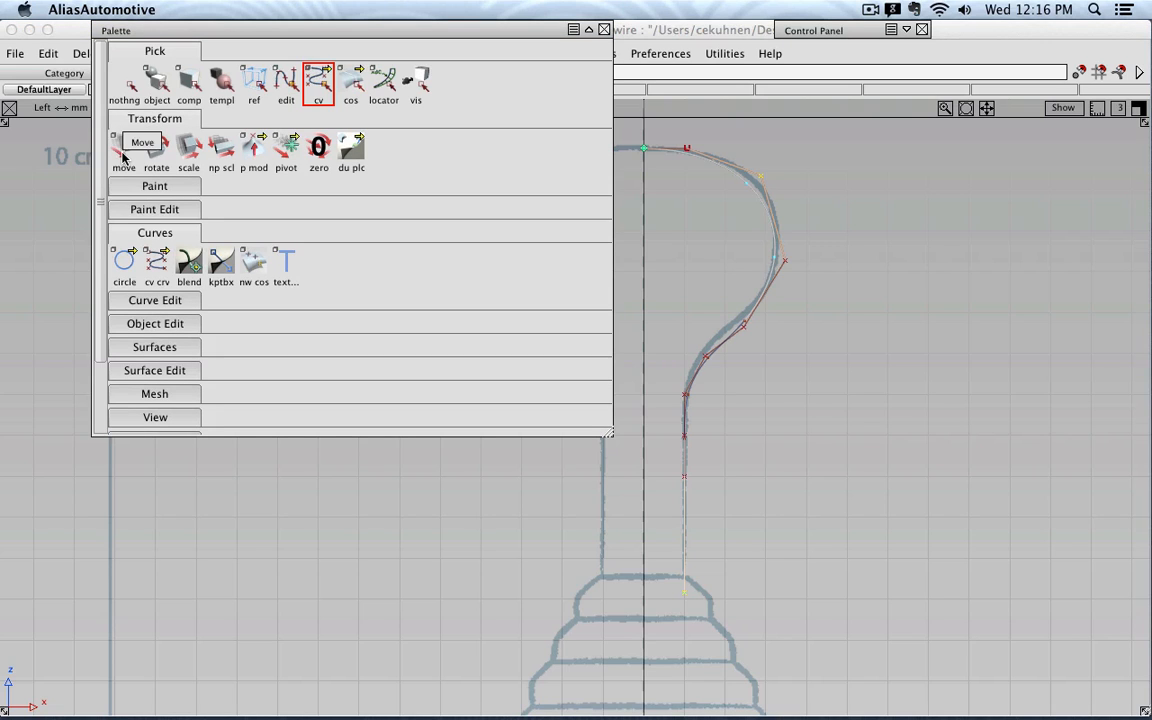
pyautogui.click(123, 147)
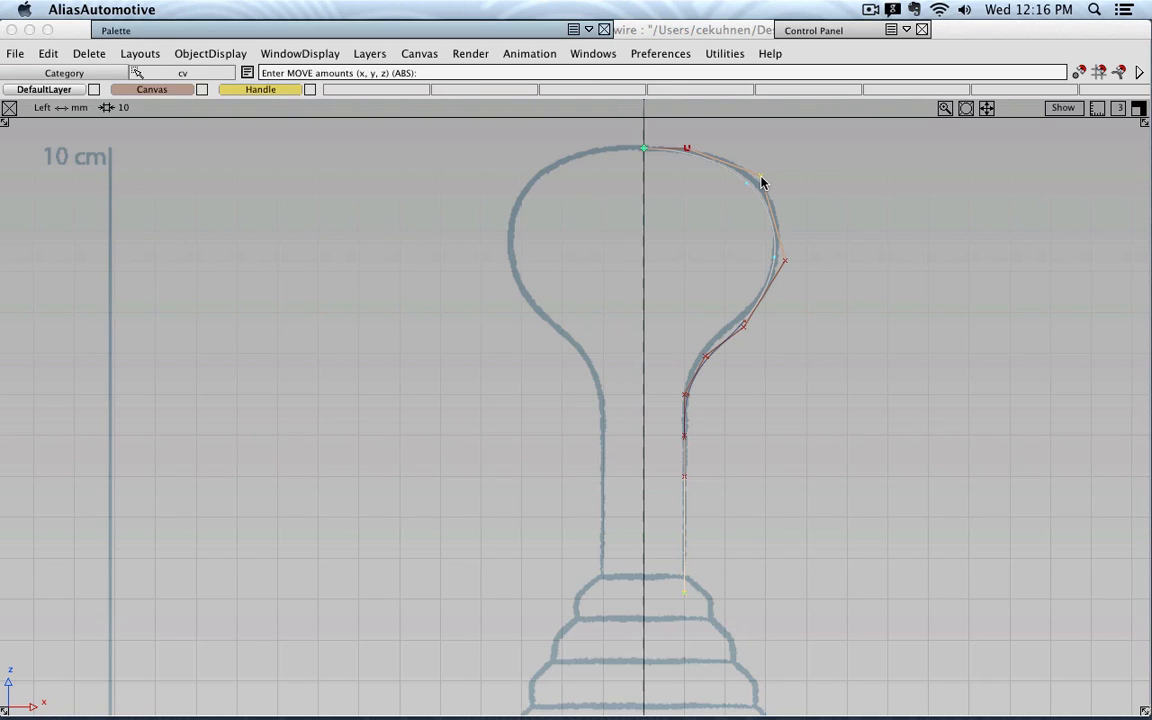
pyautogui.moveTo(760, 182)
pyautogui.mouseDown()
pyautogui.moveTo(771, 172)
pyautogui.moveTo(754, 175)
pyautogui.moveTo(787, 167)
pyautogui.moveTo(766, 180)
pyautogui.moveTo(761, 167)
pyautogui.moveTo(772, 174)
pyautogui.mouseUp()
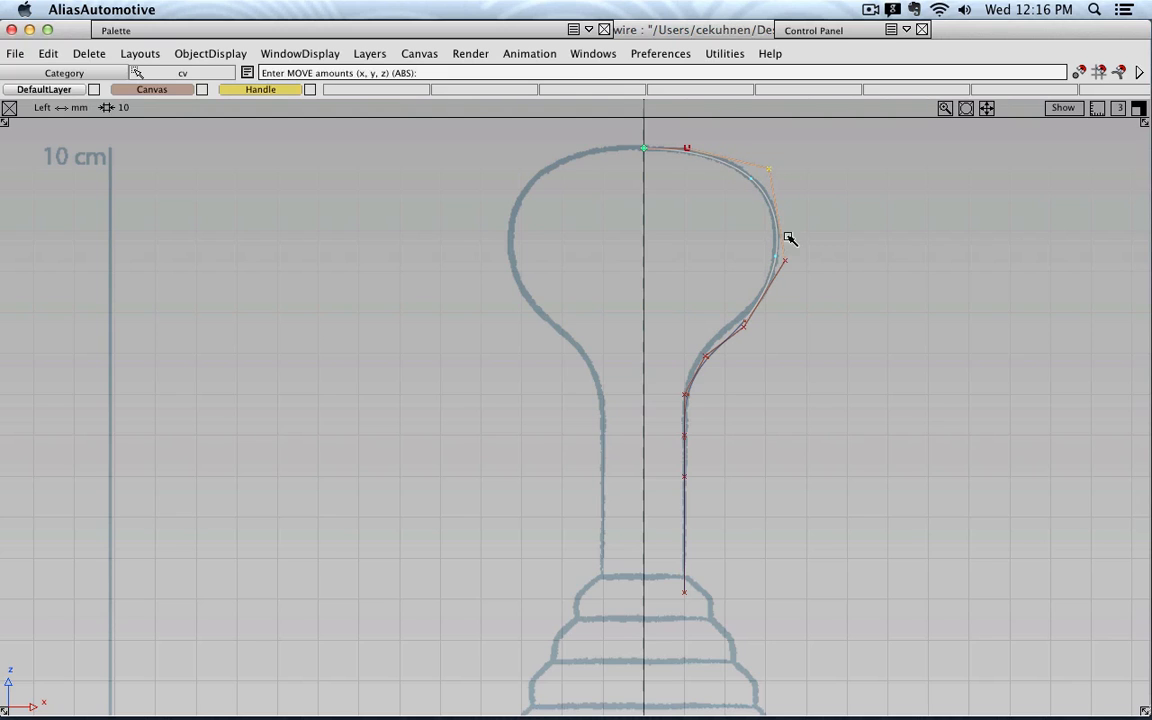
# - Reposition the knob's lower CVs to fit the sketch: shift the lower-flank and neck CVs inward and the widest CV slightly down
pyautogui.click(746, 324)
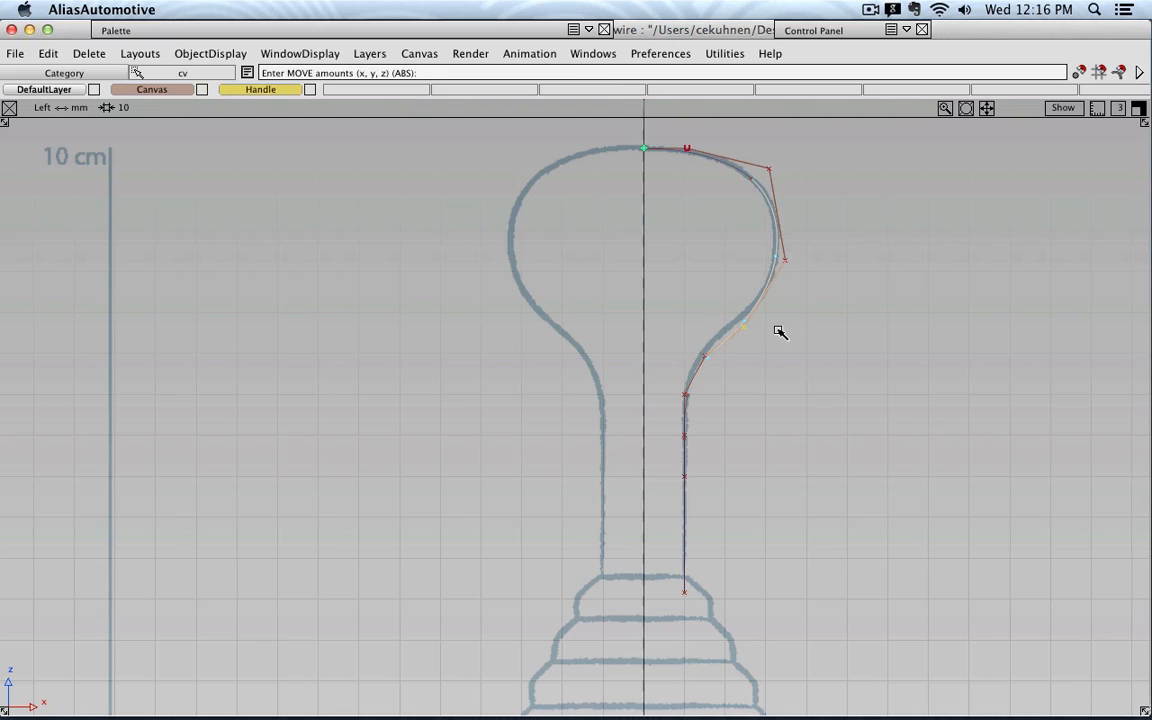
pyautogui.moveTo(780, 332)
pyautogui.mouseDown()
pyautogui.moveTo(823, 327)
pyautogui.moveTo(768, 320)
pyautogui.mouseUp()
pyautogui.click(787, 261)
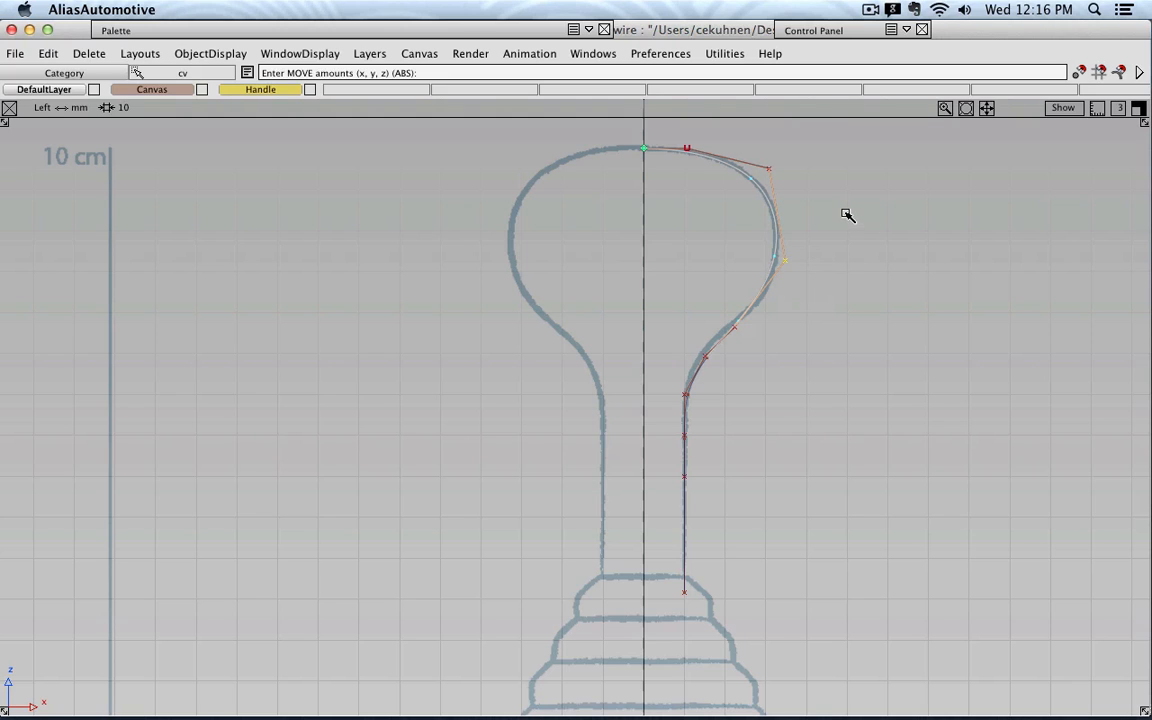
pyautogui.moveTo(846, 212); pyautogui.dragTo(874, 226, button='right')
pyautogui.click(706, 358)
pyautogui.moveTo(907, 363); pyautogui.dragTo(898, 362, button='middle')
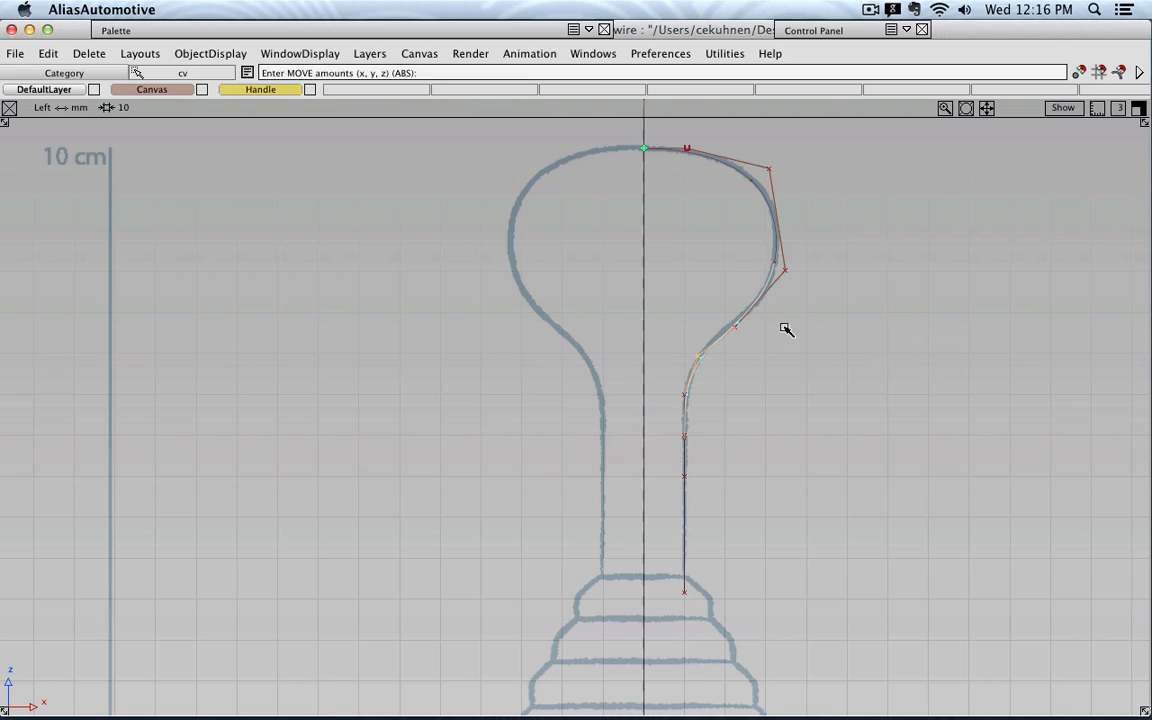
# - Fine-tune the lower-flank and widest CVs vertically, and shift the shoulder CV slightly outward horizontally
pyautogui.moveTo(838, 383); pyautogui.dragTo(838, 382, button='right')
pyautogui.moveTo(818, 283); pyautogui.dragTo(822, 287, button='right')
pyautogui.click(769, 168)
pyautogui.moveTo(807, 157); pyautogui.dragTo(829, 167, button='middle')
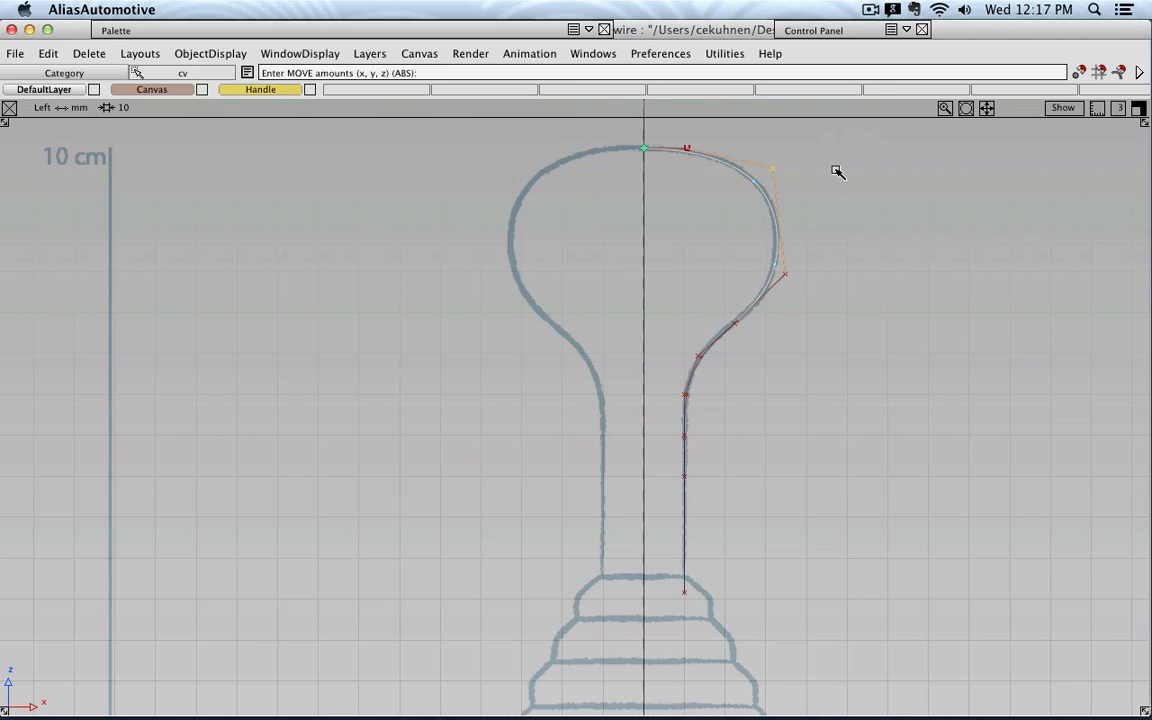